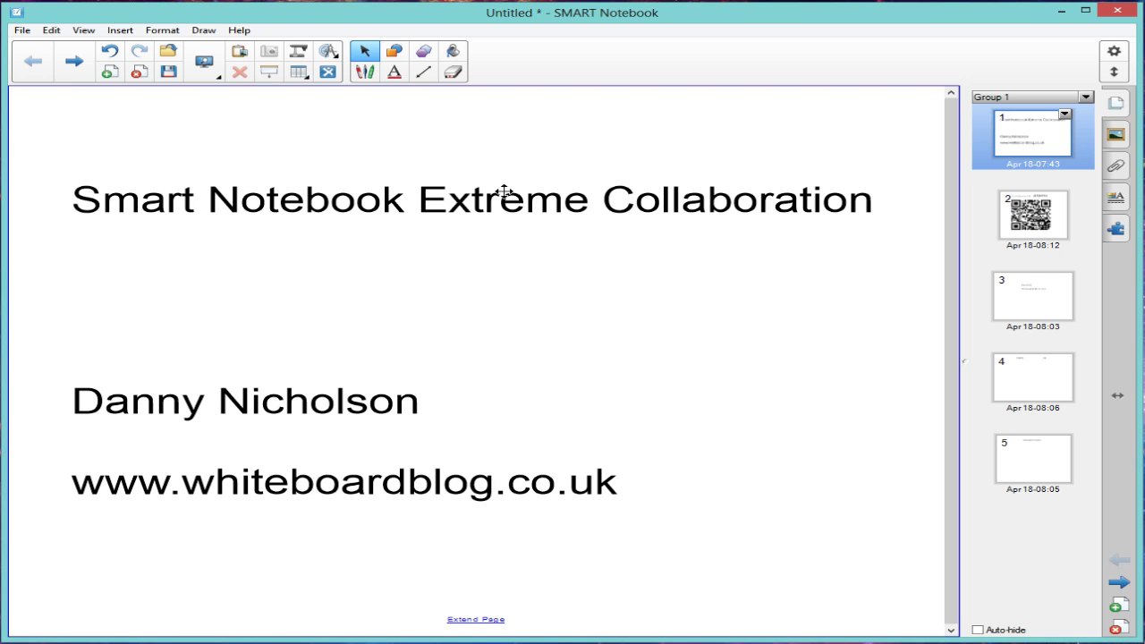
Open the Extreme Collaboration add-on and reposition the QR code on the page with the session ID, closer to the page's centre
{"action": "left_click", "coordinate": [1115, 230]}
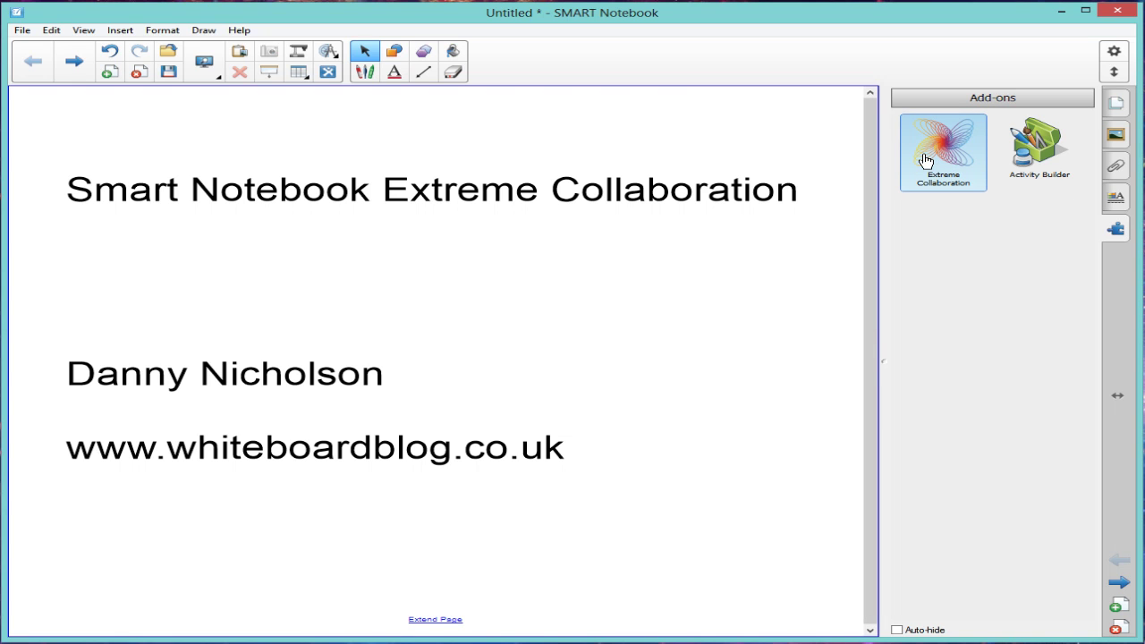
{"action": "left_click", "coordinate": [953, 148]}
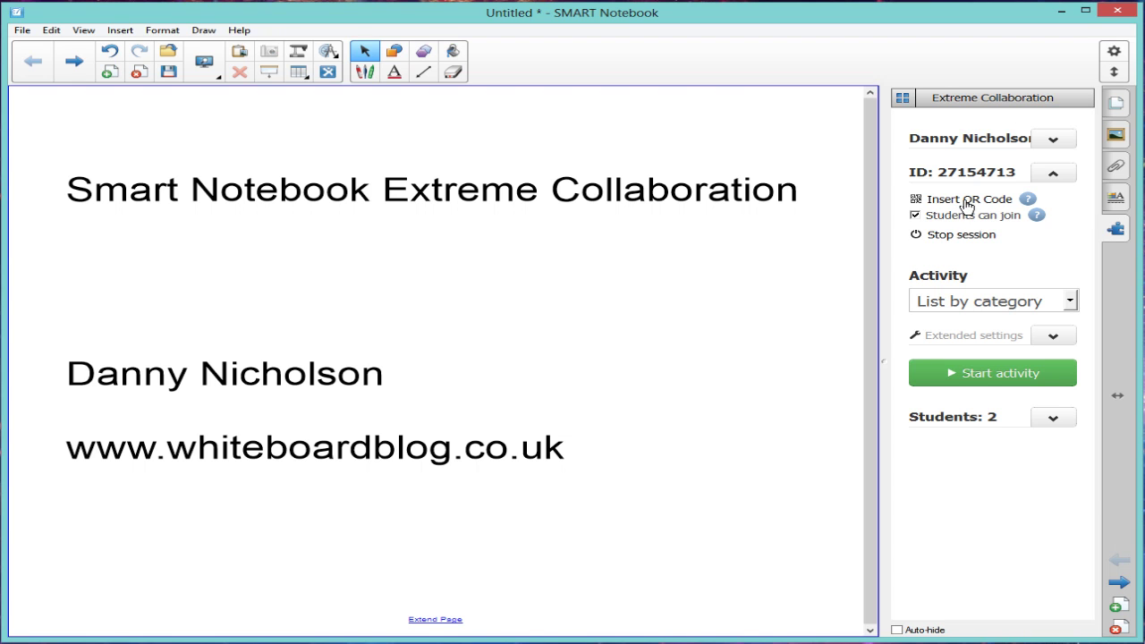
{"action": "left_click", "coordinate": [1117, 583]}
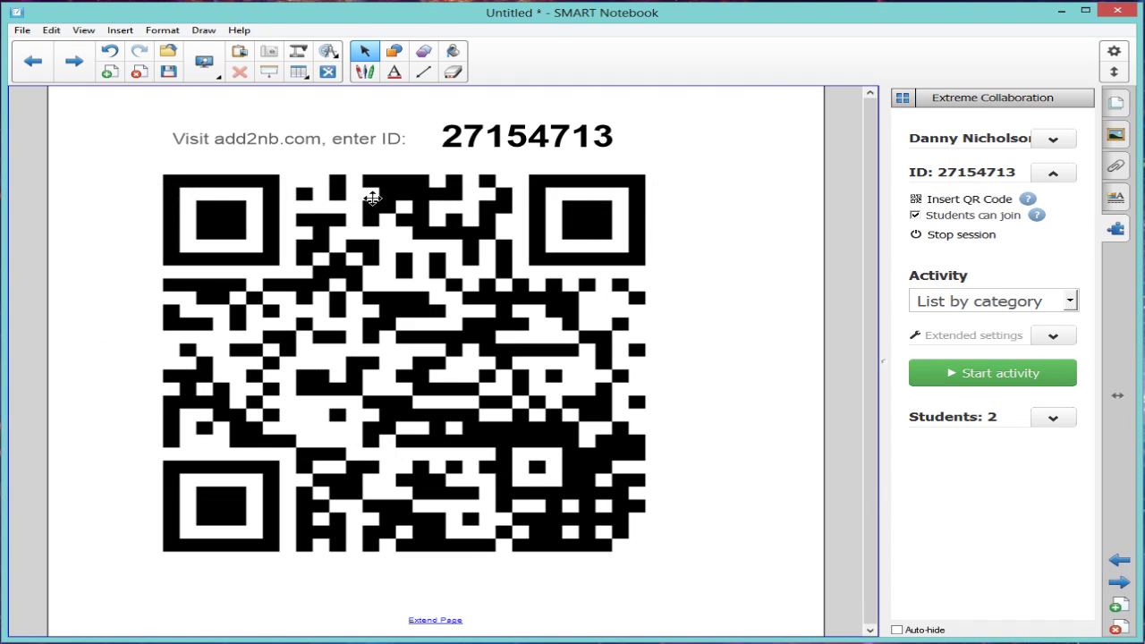
{"action": "left_click_drag", "start_coordinate": [415, 294], "coordinate": [454, 284]}
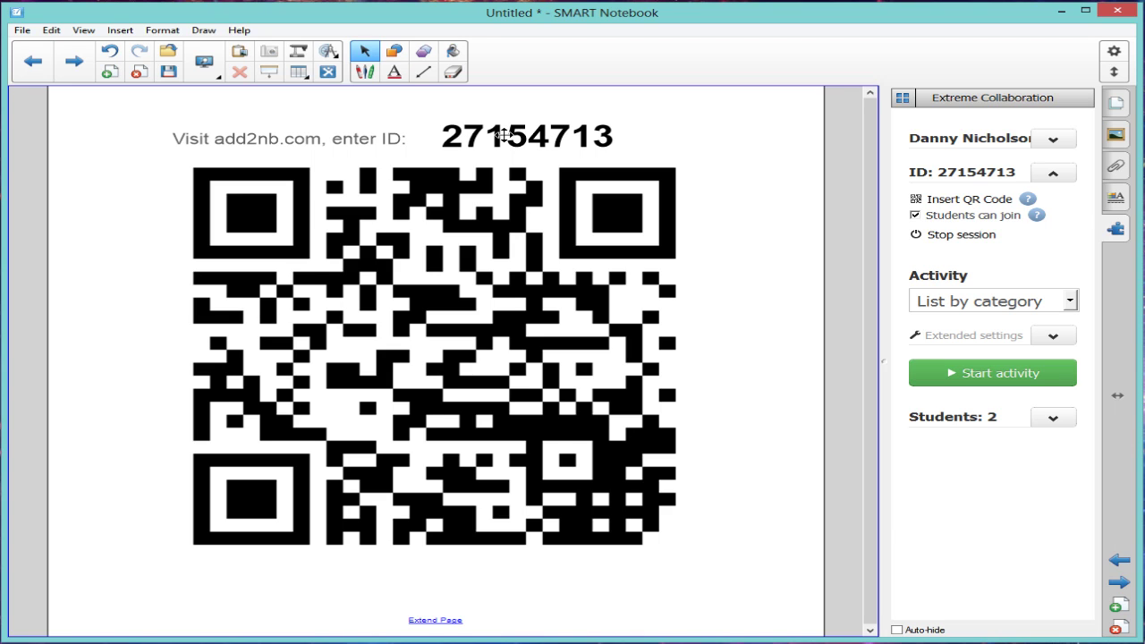
Start the List by category activity on the page for brainstorming alternative words for "nice"
{"action": "left_click", "coordinate": [1119, 583]}
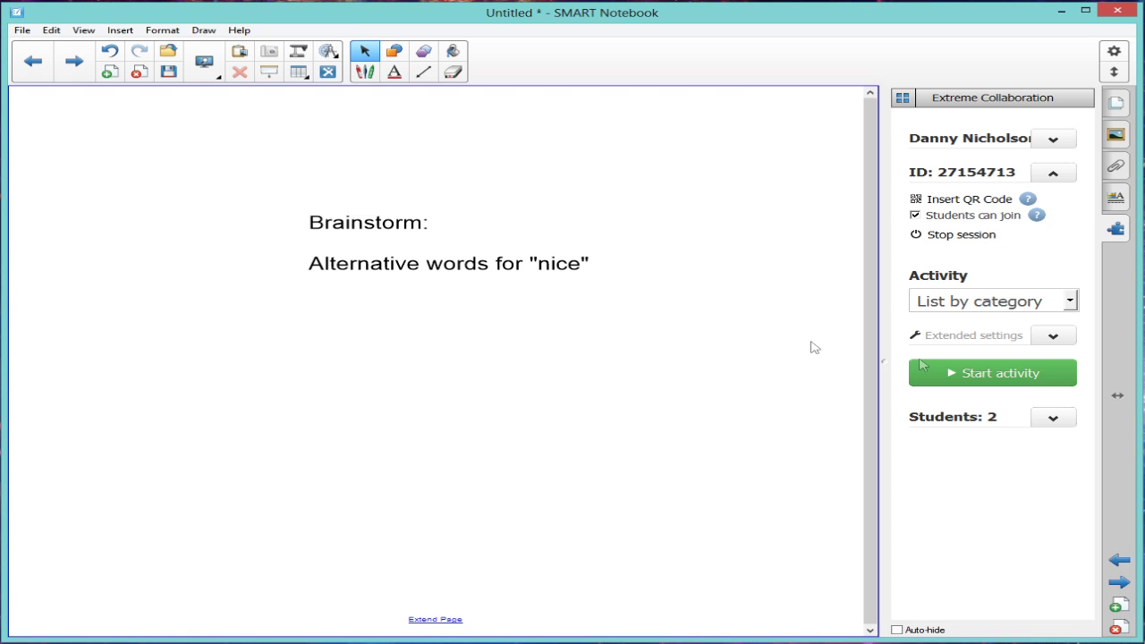
{"action": "left_click", "coordinate": [973, 376]}
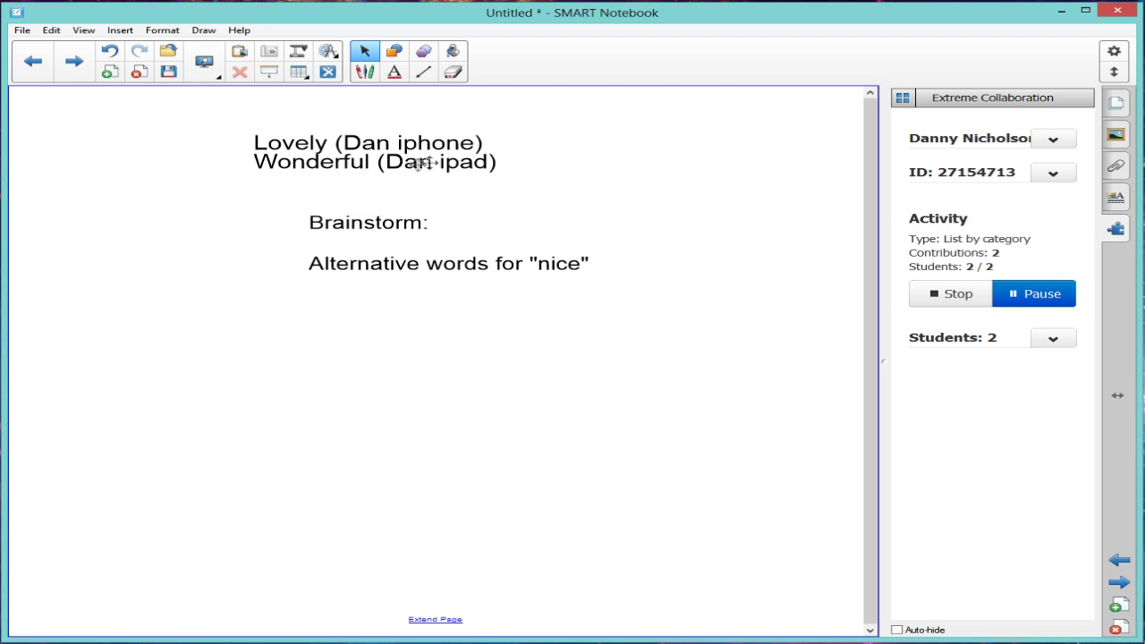
Move the "Wonderful" and "Lovely" contributions apart, side by side below the brainstorm prompt
{"action": "left_click_drag", "start_coordinate": [400, 168], "coordinate": [232, 340]}
{"action": "left_click_drag", "start_coordinate": [400, 144], "coordinate": [656, 343]}
{"action": "left_click_drag", "start_coordinate": [230, 331], "coordinate": [234, 360]}
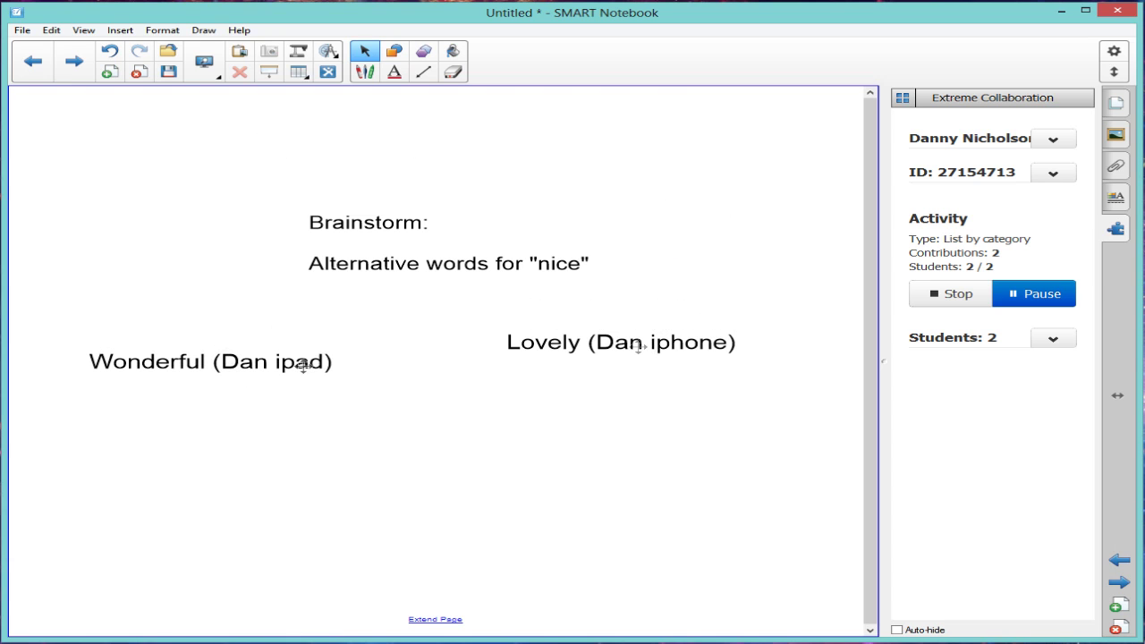
{"action": "left_click_drag", "start_coordinate": [638, 346], "coordinate": [638, 381]}
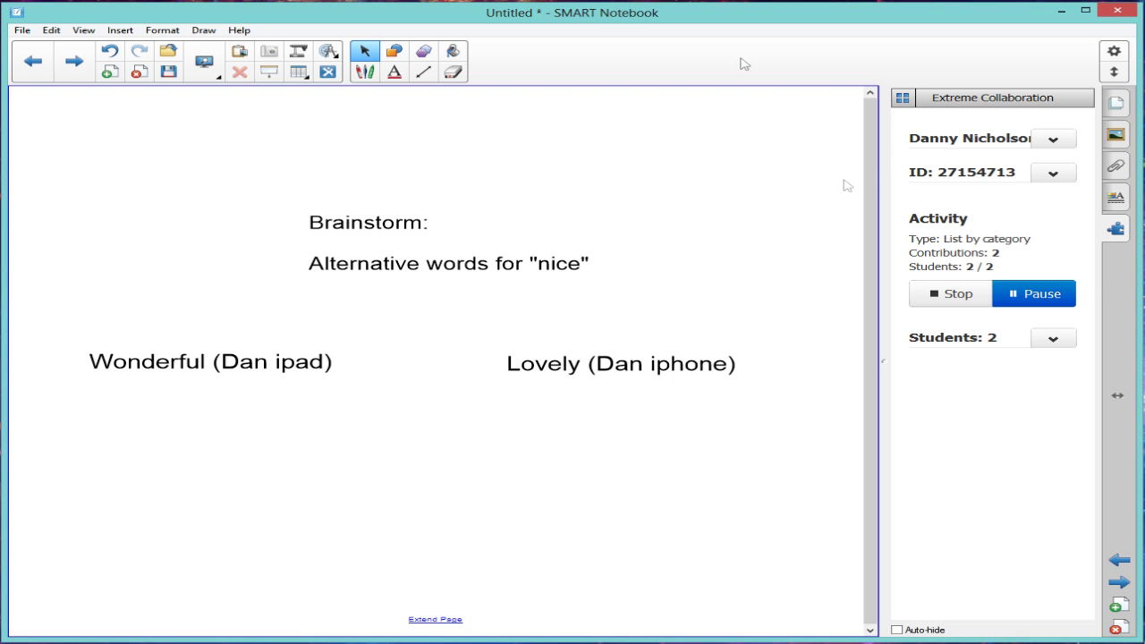
Show the list of joined students and turn off "Students can join" in the session options
{"action": "left_click", "coordinate": [1053, 340]}
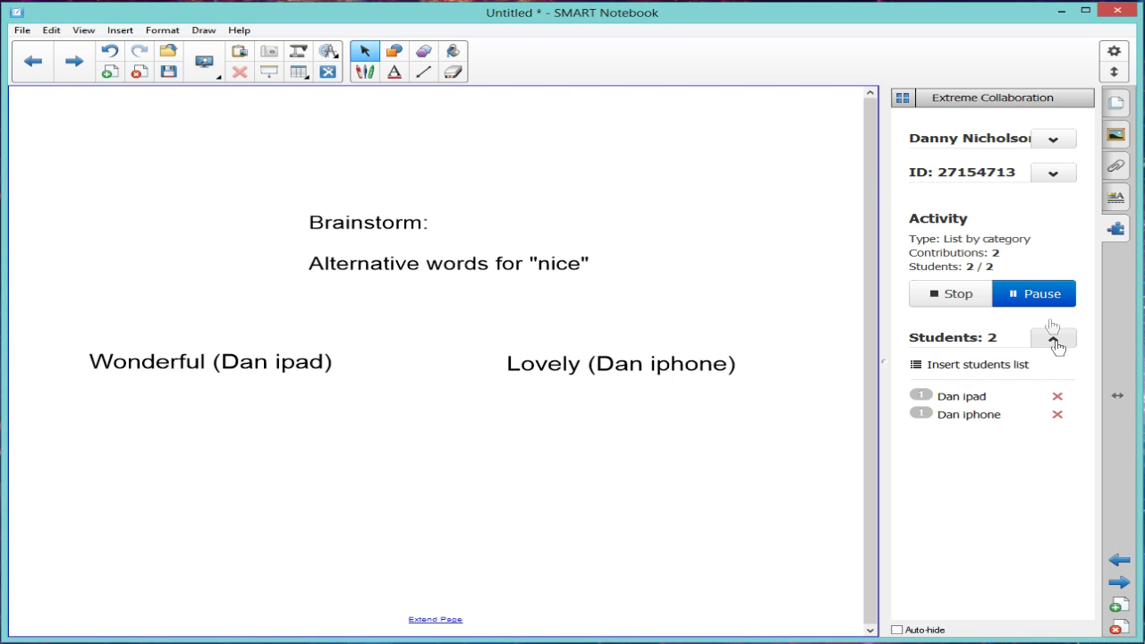
{"action": "left_click", "coordinate": [1051, 174]}
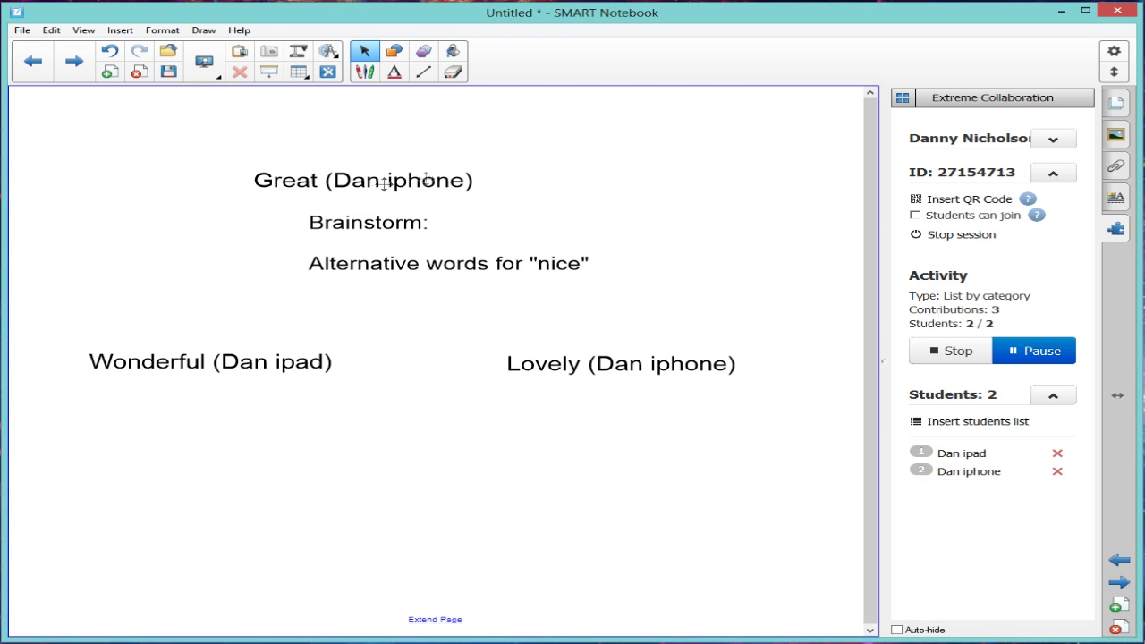
Move the "Lovely" and "Great" contributions clear of the brainstorm prompt and stop the activity
{"action": "left_click_drag", "start_coordinate": [609, 385], "coordinate": [652, 403]}
{"action": "left_click_drag", "start_coordinate": [737, 146], "coordinate": [748, 157]}
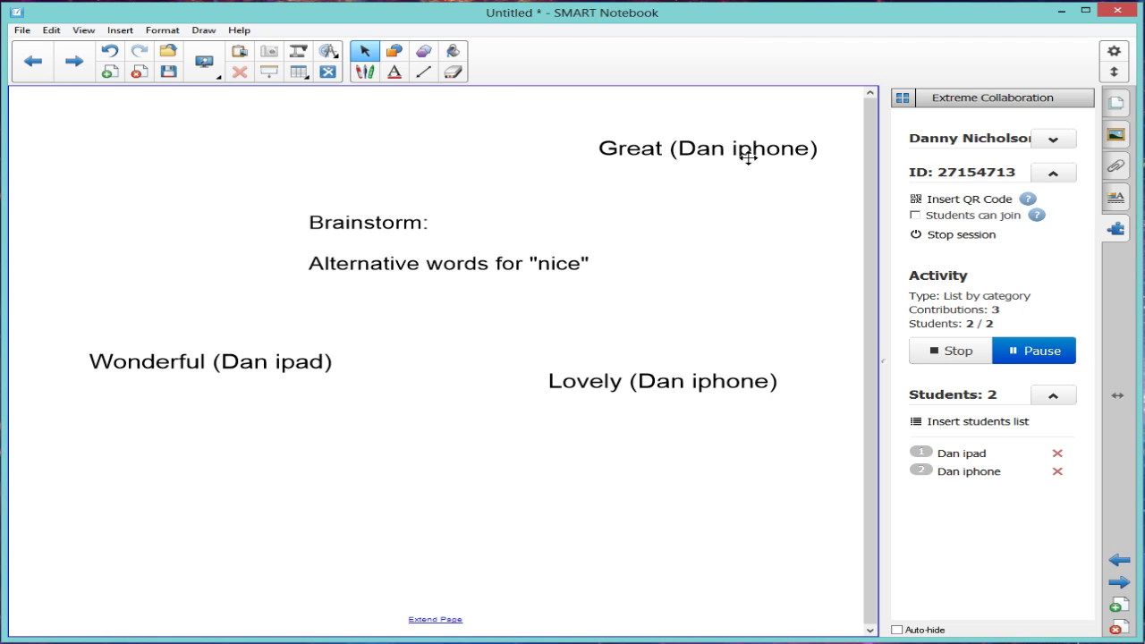
{"action": "left_click", "coordinate": [971, 357]}
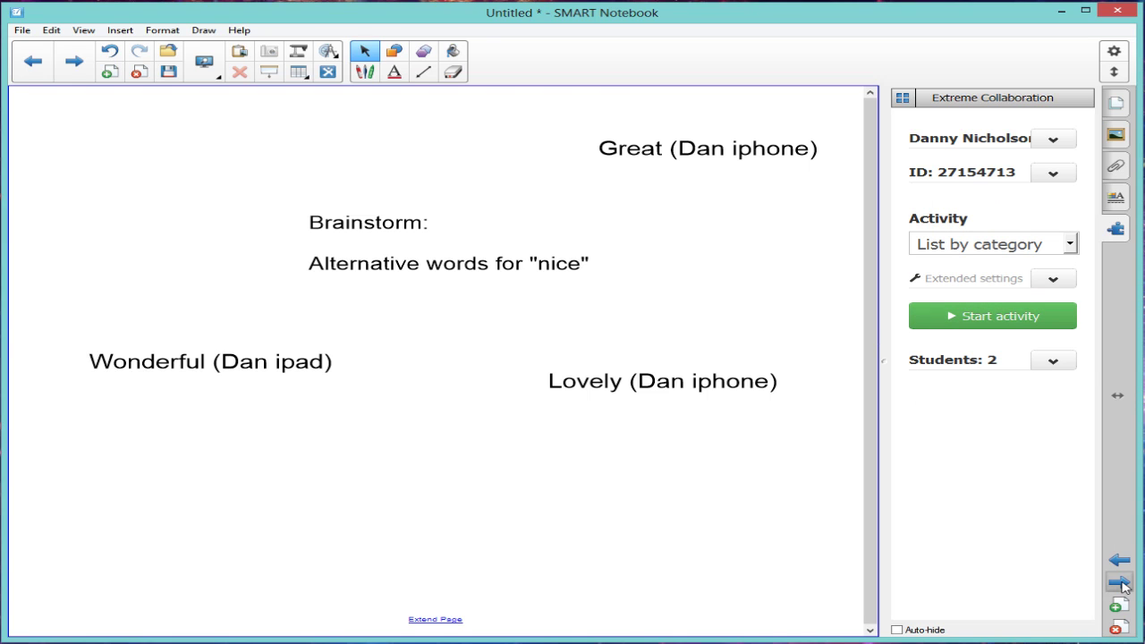
On the page with the Modern and Old headings, choose List by category as the activity and space the headings further apart
{"action": "left_click", "coordinate": [1118, 582]}
{"action": "left_click", "coordinate": [1069, 247]}
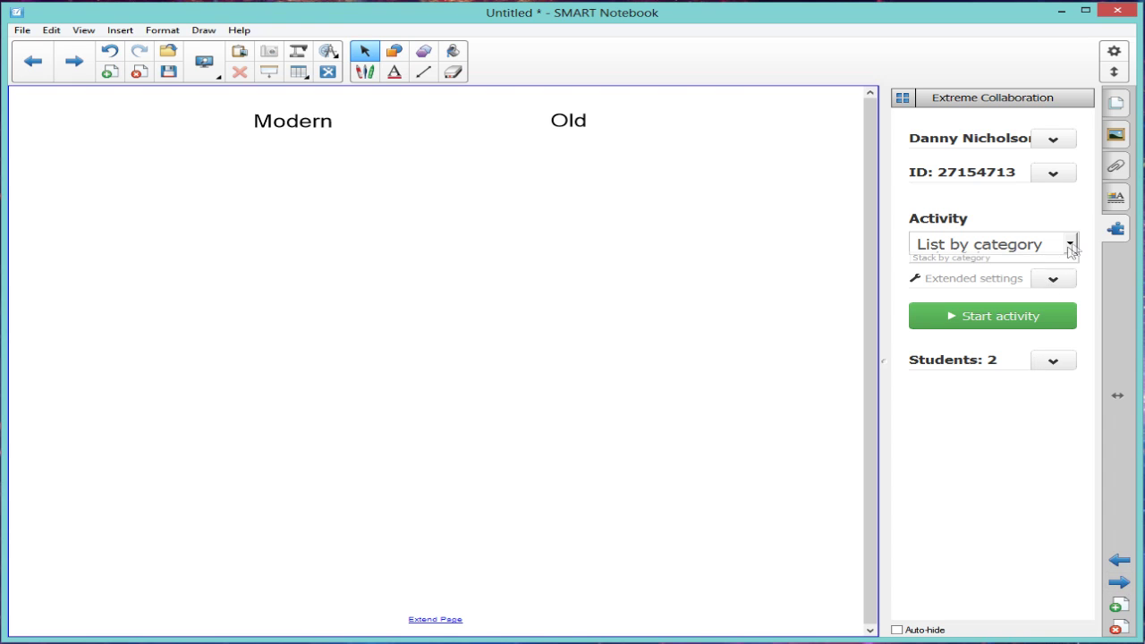
{"action": "left_click", "coordinate": [960, 287]}
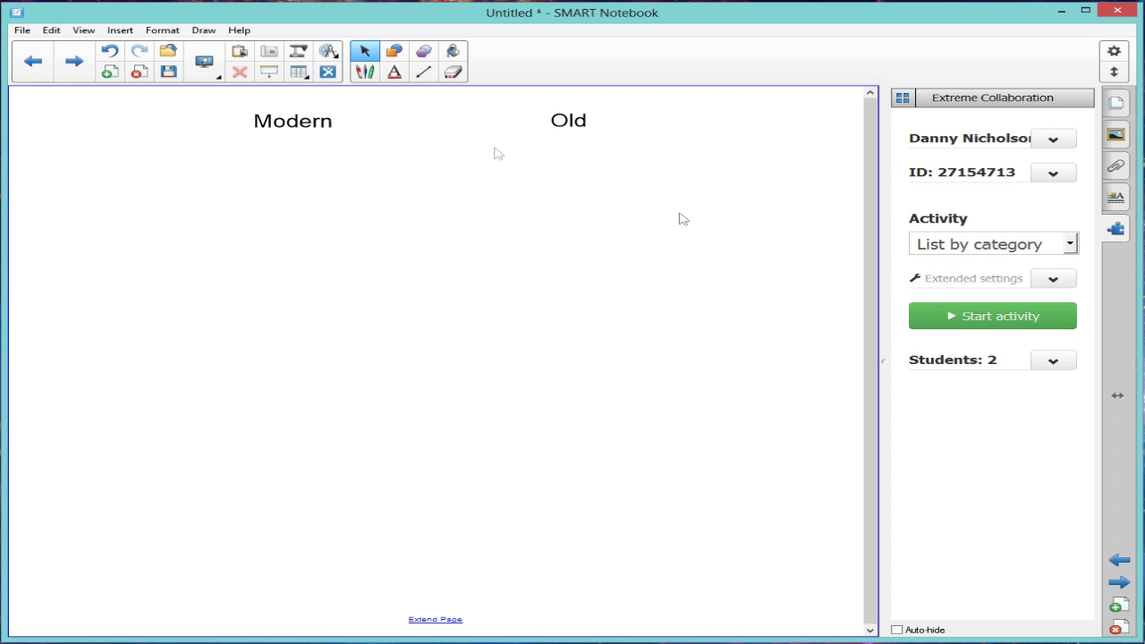
{"action": "left_click_drag", "start_coordinate": [306, 122], "coordinate": [267, 121]}
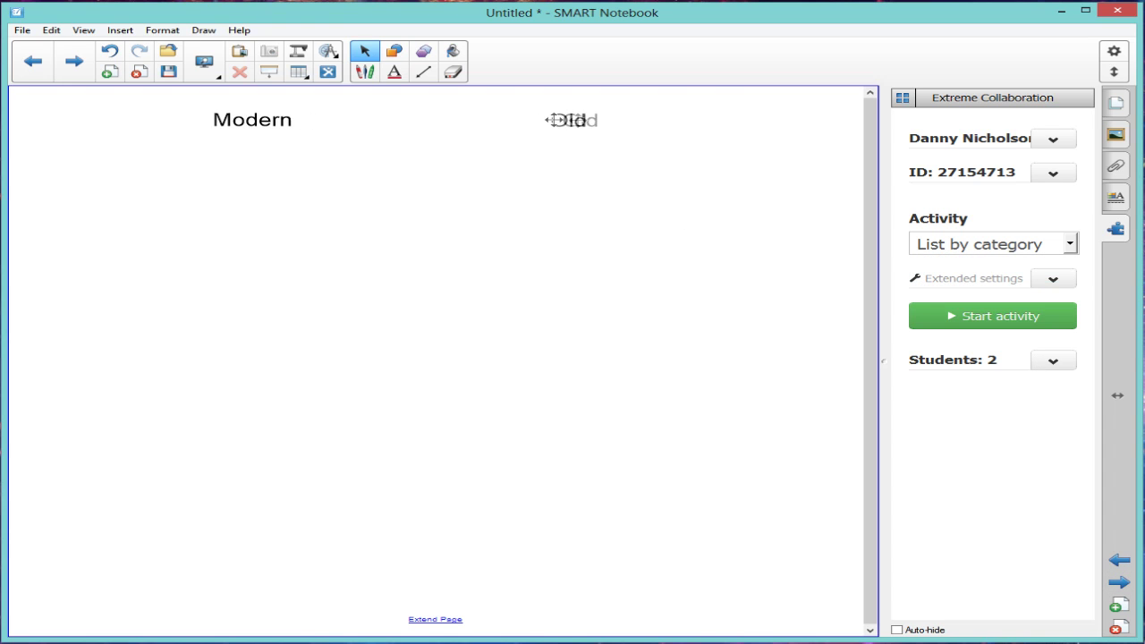
Show the extended settings and start the List by category activity for the Modern and Old headings
{"action": "left_click", "coordinate": [1066, 283]}
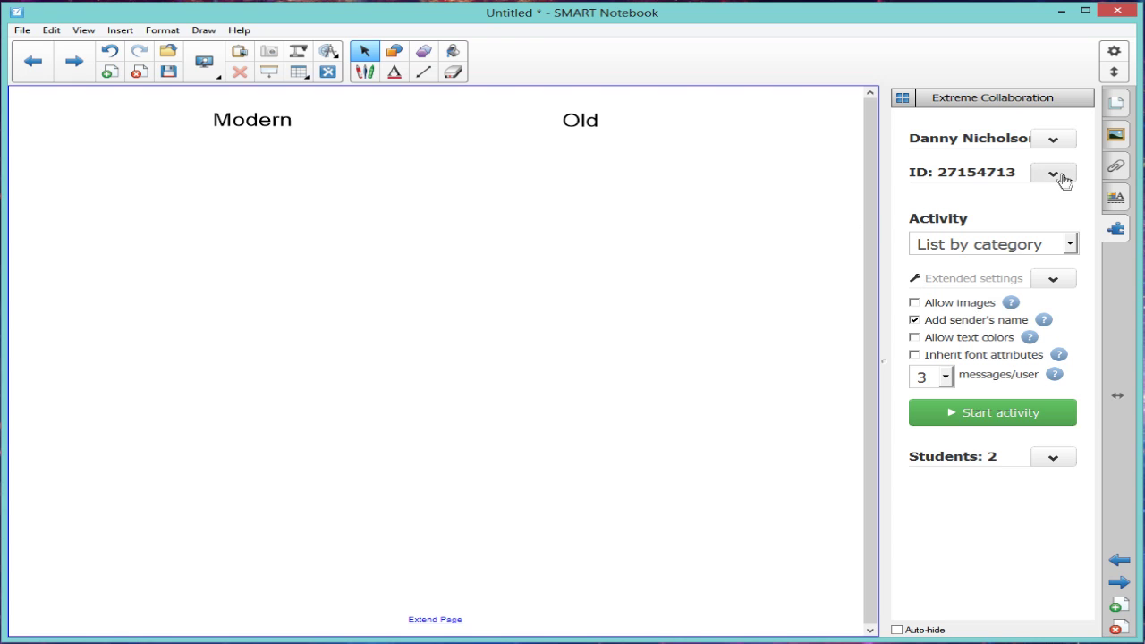
{"action": "left_click", "coordinate": [1002, 414]}
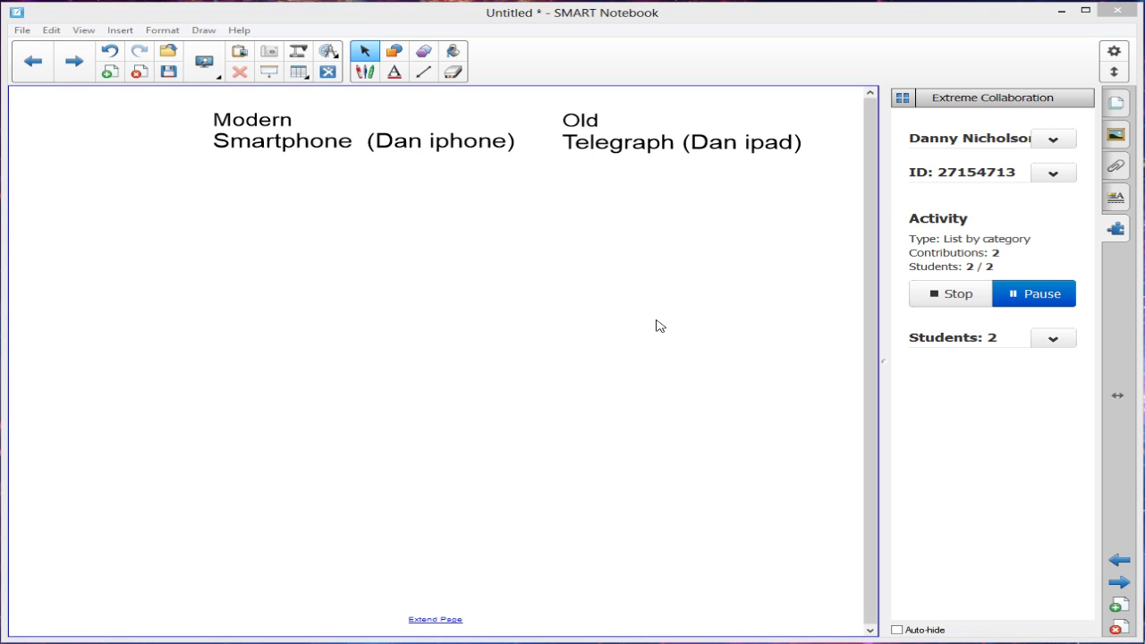
Go to the "upload a photograph" page, stop the running activity and keep List by category as the activity type
{"action": "left_click", "coordinate": [1121, 585]}
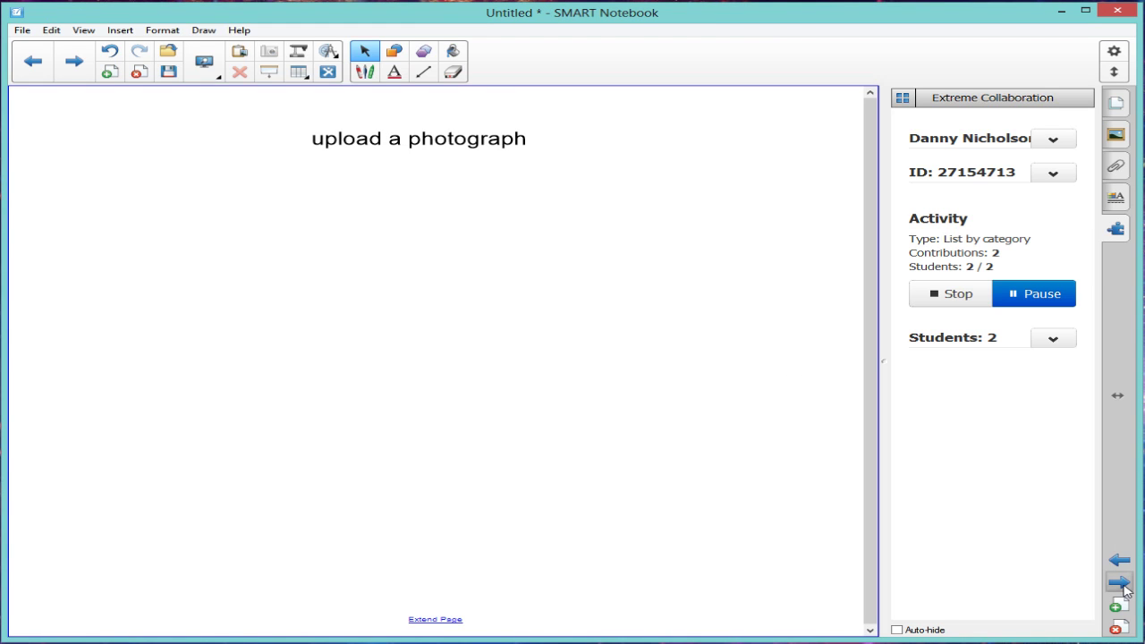
{"action": "left_click", "coordinate": [955, 295]}
{"action": "left_click", "coordinate": [1069, 244]}
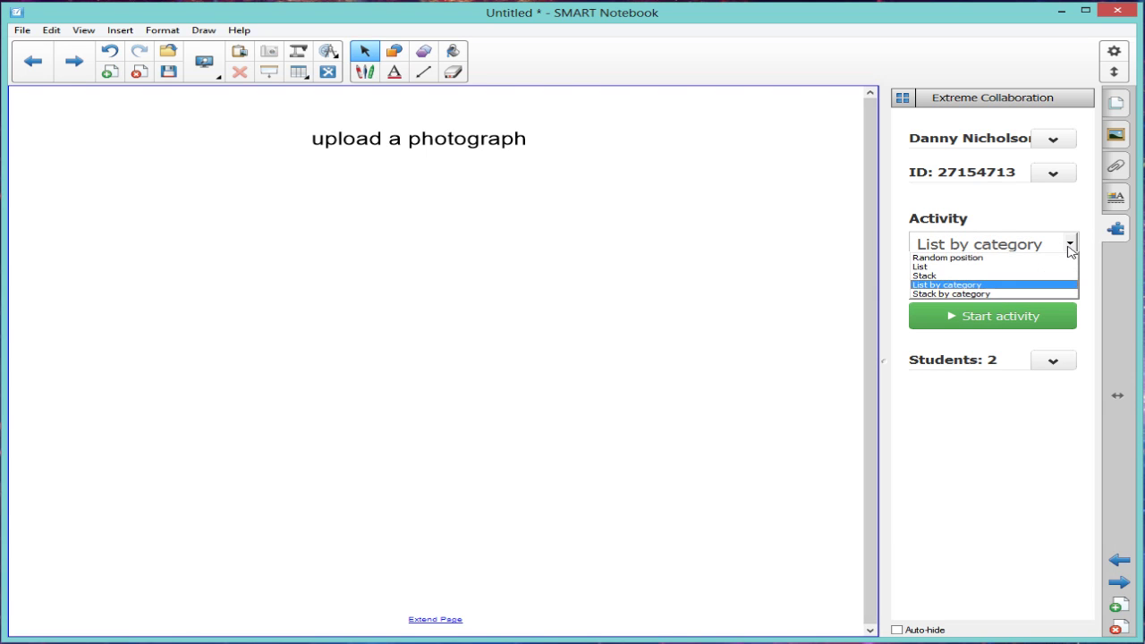
{"action": "left_click", "coordinate": [1070, 248]}
Allow images in the extended settings and start the activity for the "upload a photograph" page
{"action": "left_click", "coordinate": [1050, 278]}
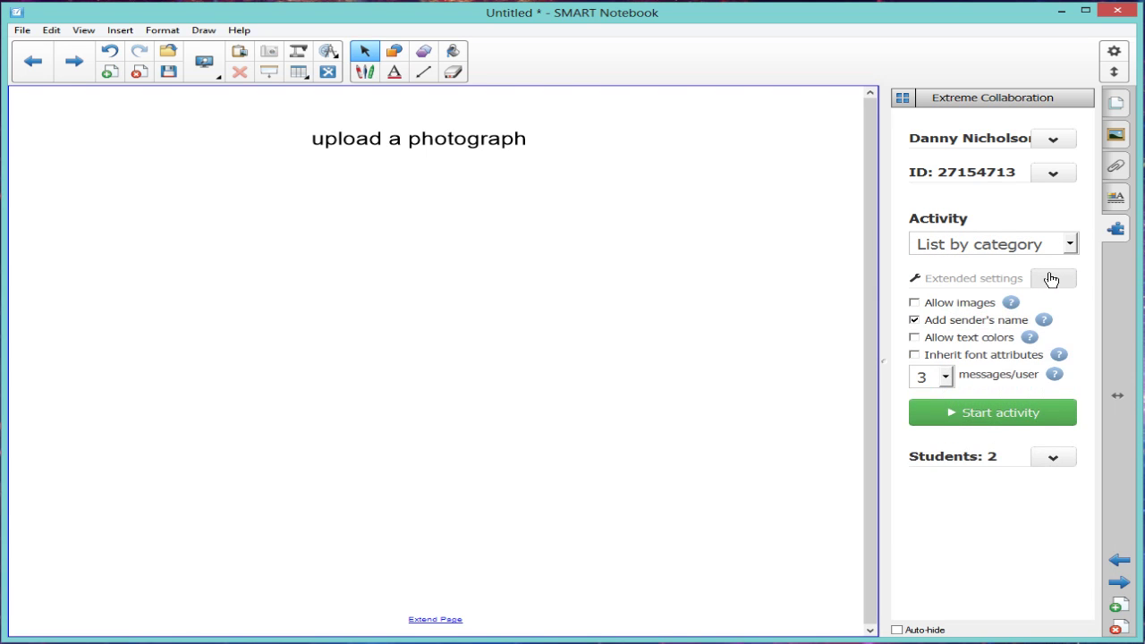
{"action": "left_click", "coordinate": [914, 303]}
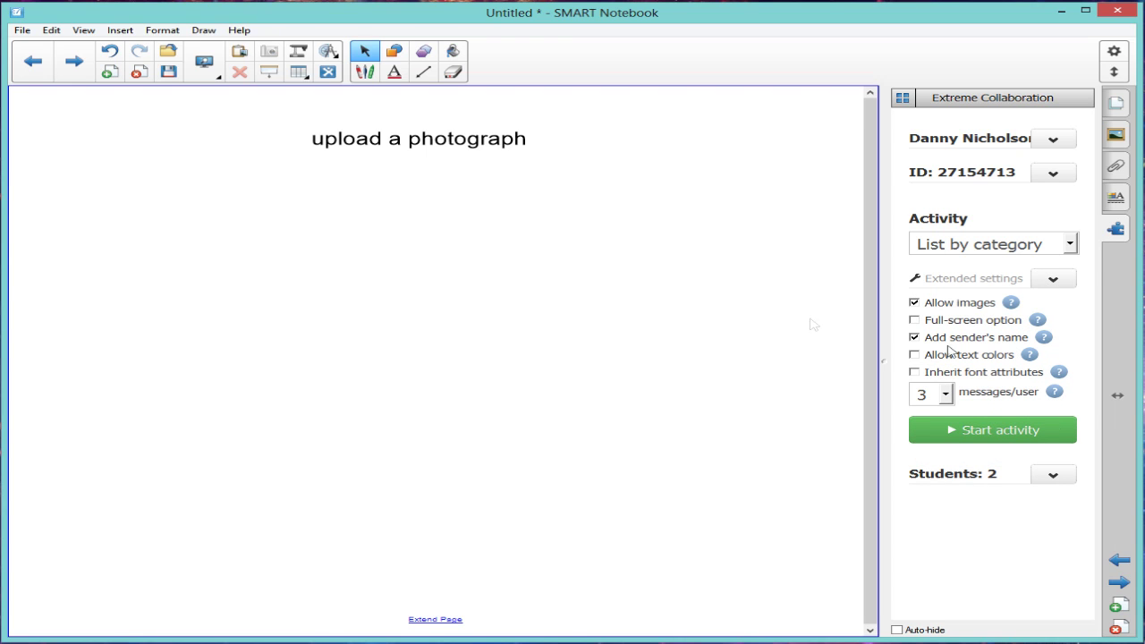
{"action": "left_click", "coordinate": [976, 432]}
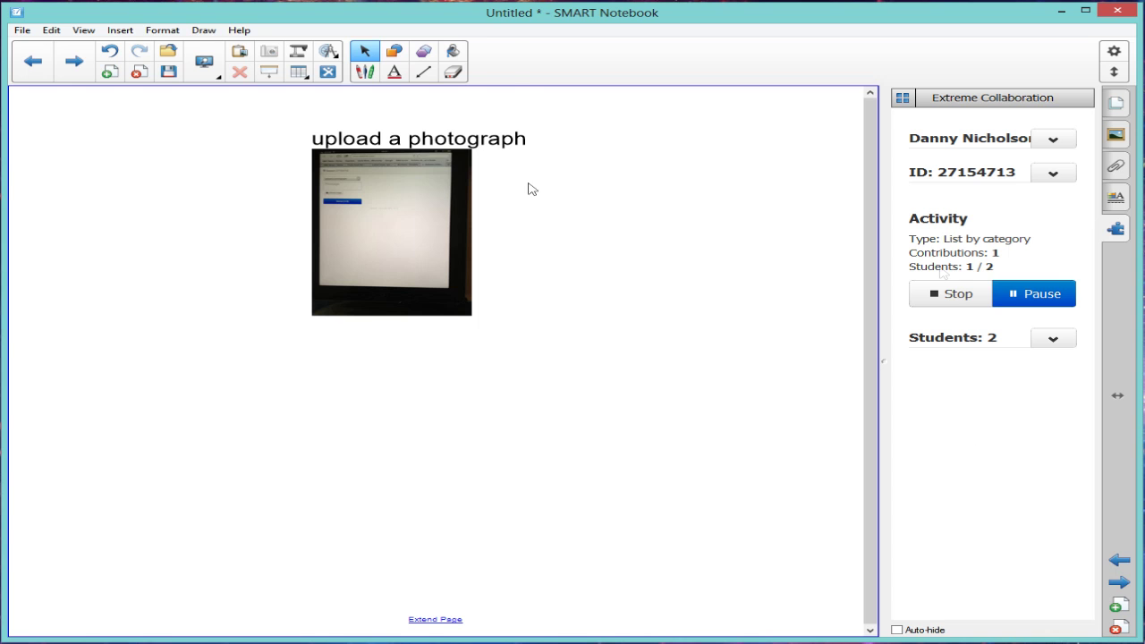
Enlarge the uploaded photo until it fills most of the page so its details can be read
{"action": "left_click", "coordinate": [430, 174]}
{"action": "left_click_drag", "start_coordinate": [473, 322], "coordinate": [840, 616]}
{"action": "left_click_drag", "start_coordinate": [748, 487], "coordinate": [514, 424]}
{"action": "left_click_drag", "start_coordinate": [639, 600], "coordinate": [806, 637]}
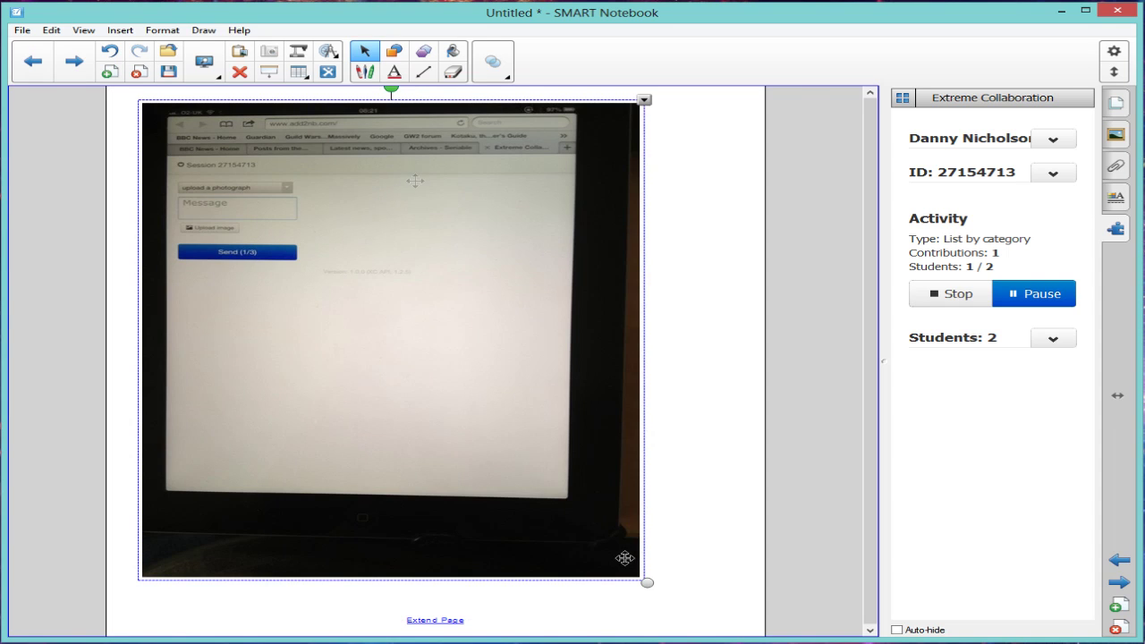
{"action": "left_click_drag", "start_coordinate": [647, 582], "coordinate": [721, 632]}
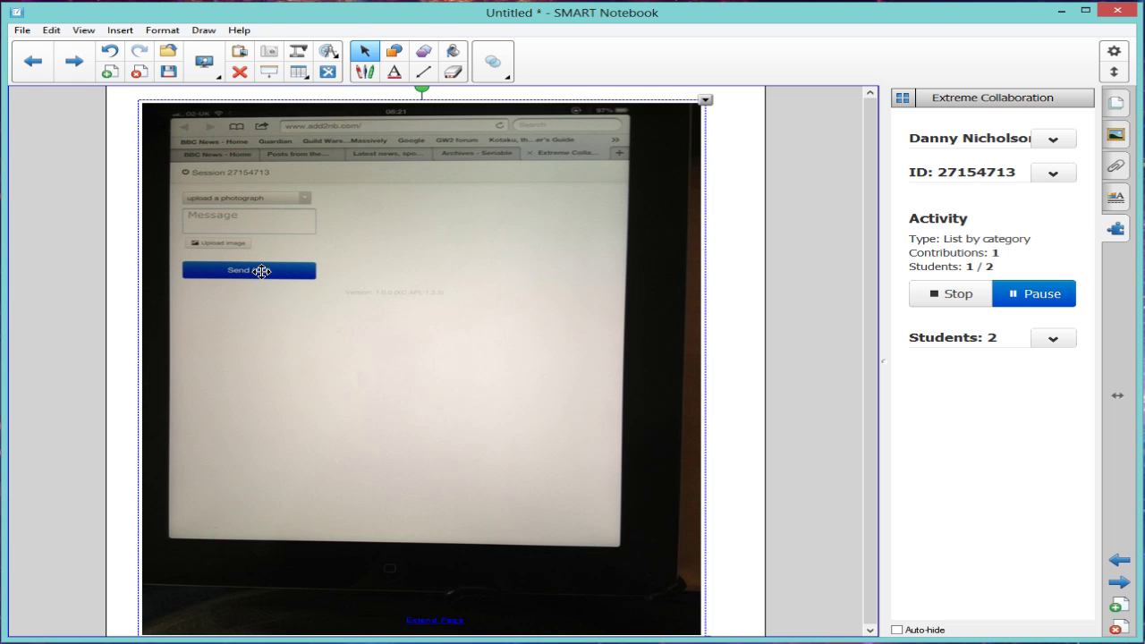
Shrink the uploaded photo to about half the page width and place it below the "upload a photograph" heading
{"action": "left_click_drag", "start_coordinate": [493, 220], "coordinate": [446, 103]}
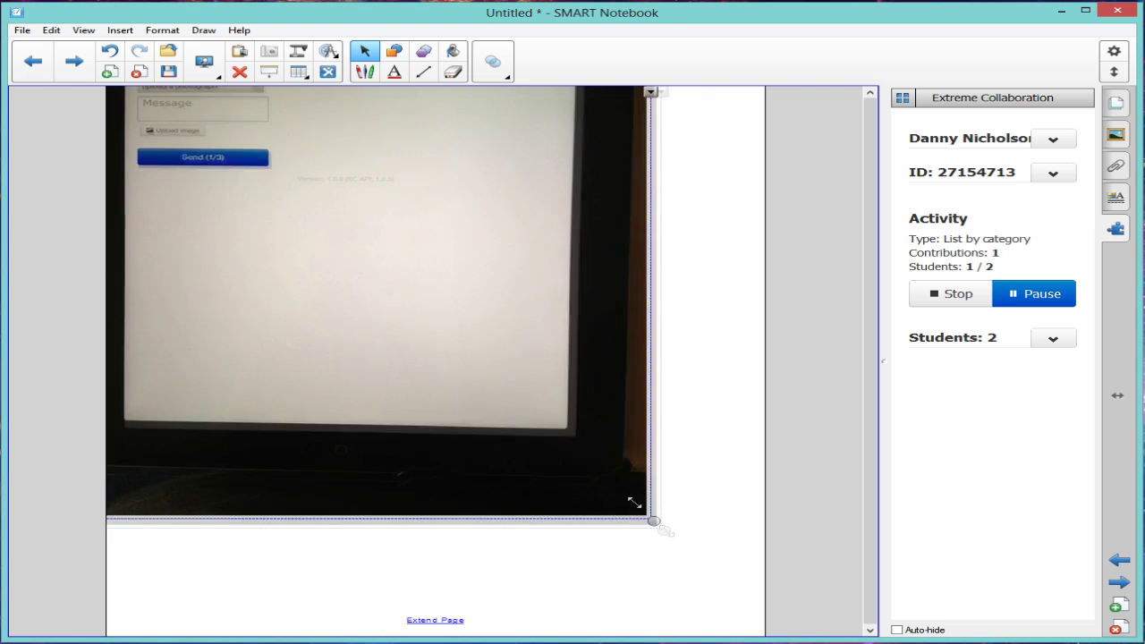
{"action": "left_click_drag", "start_coordinate": [634, 503], "coordinate": [453, 332]}
{"action": "left_click_drag", "start_coordinate": [376, 214], "coordinate": [465, 338]}
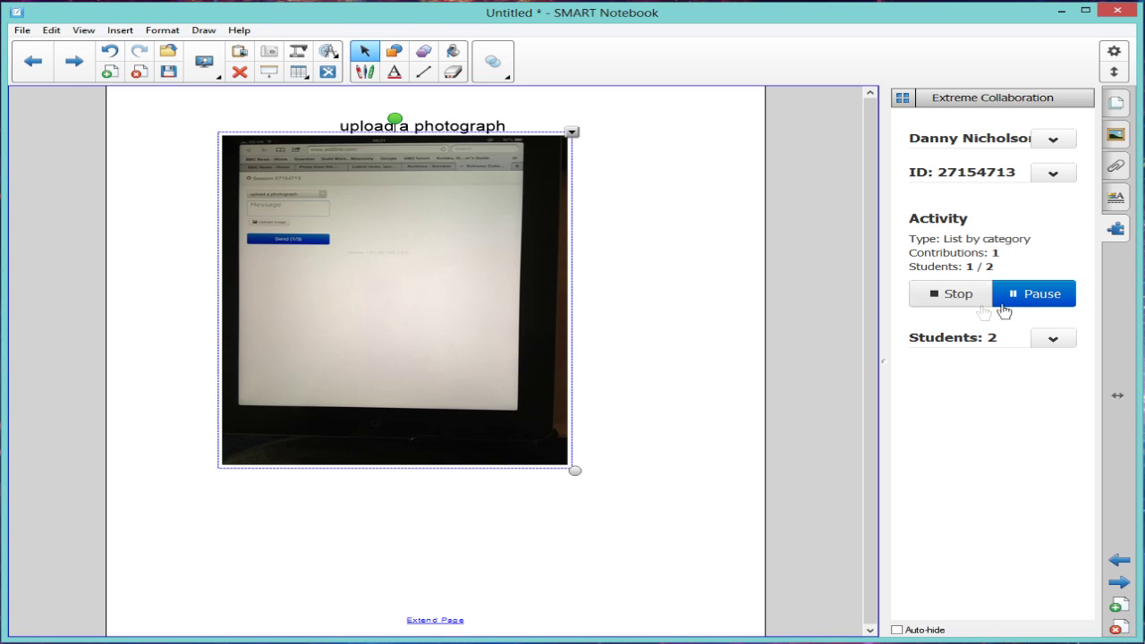
Stop the photo activity with its extended settings shown, and centre the photo under the "upload a photograph" heading
{"action": "left_click", "coordinate": [946, 297]}
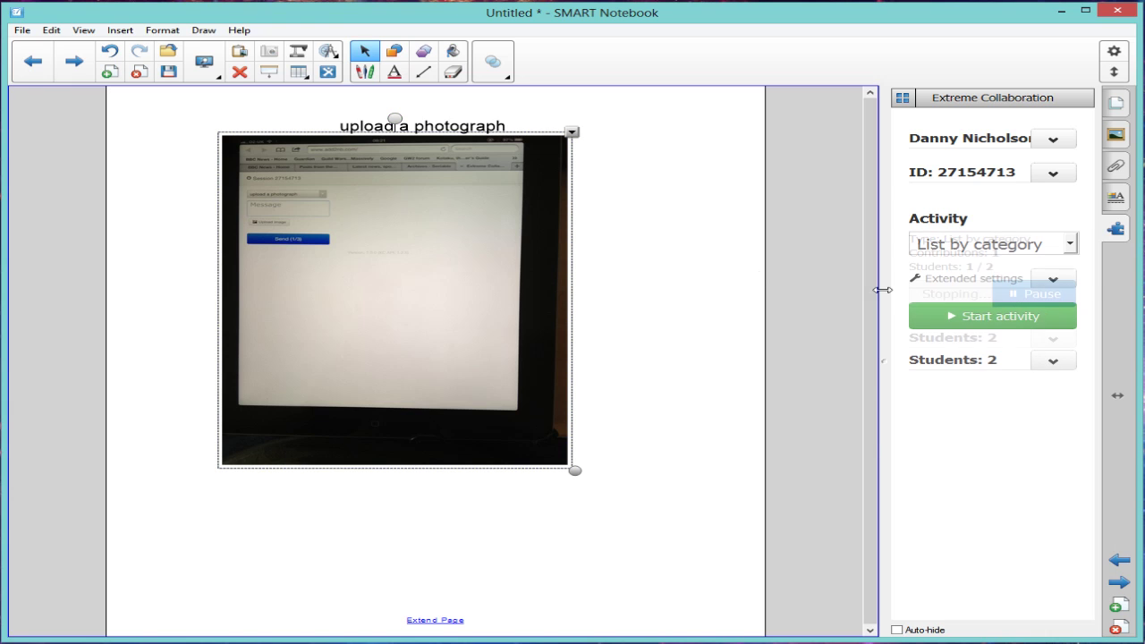
{"action": "left_click", "coordinate": [1064, 283]}
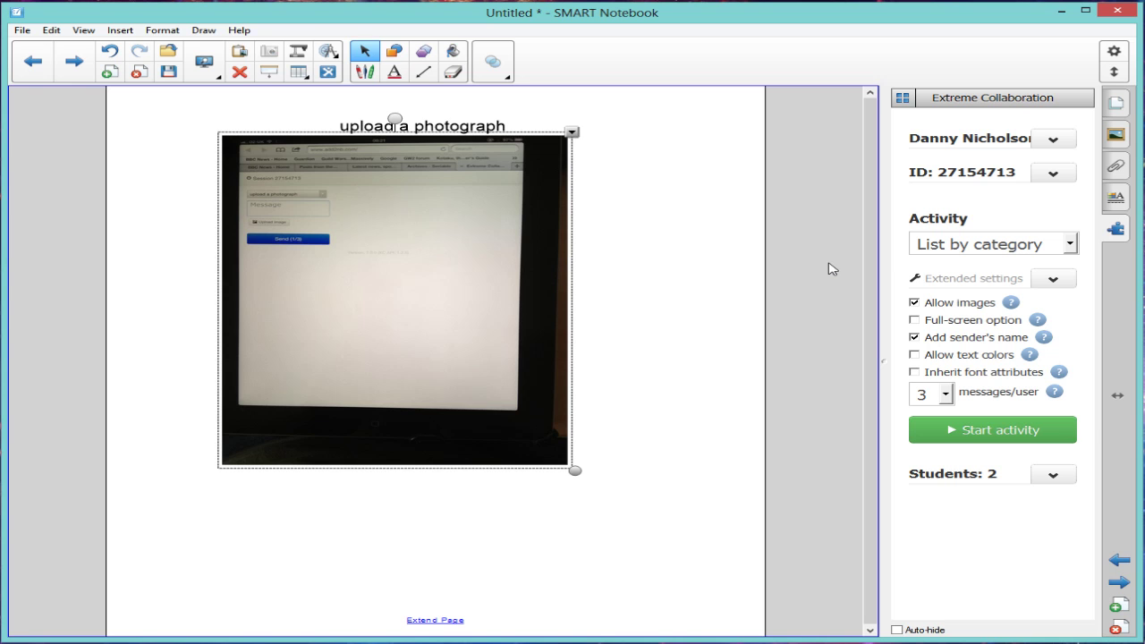
{"action": "left_click_drag", "start_coordinate": [332, 218], "coordinate": [371, 217]}
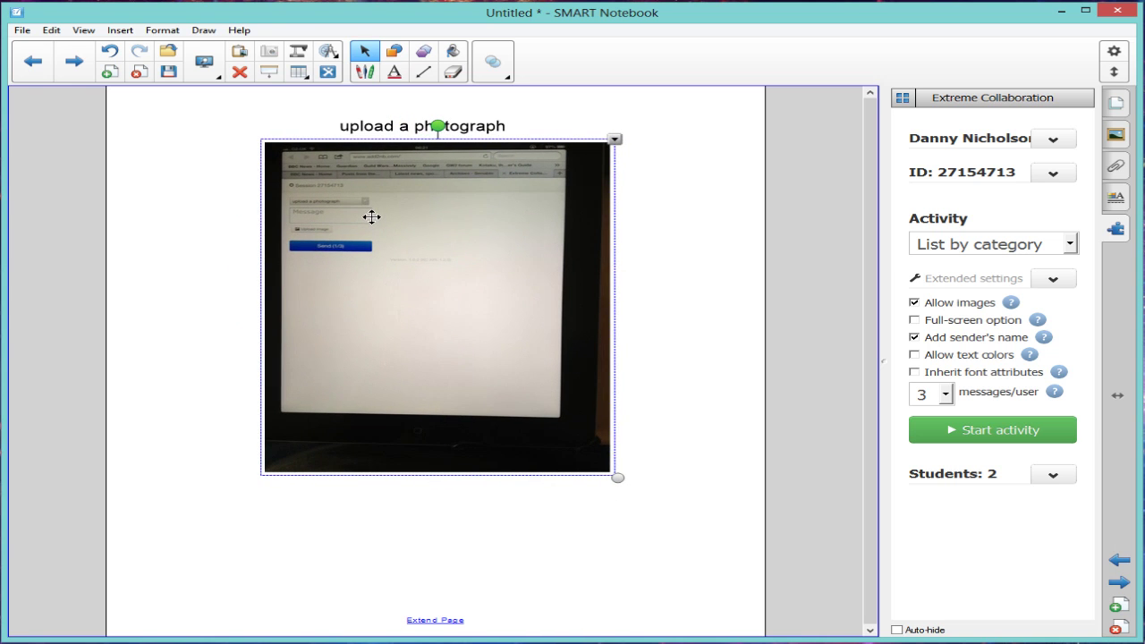